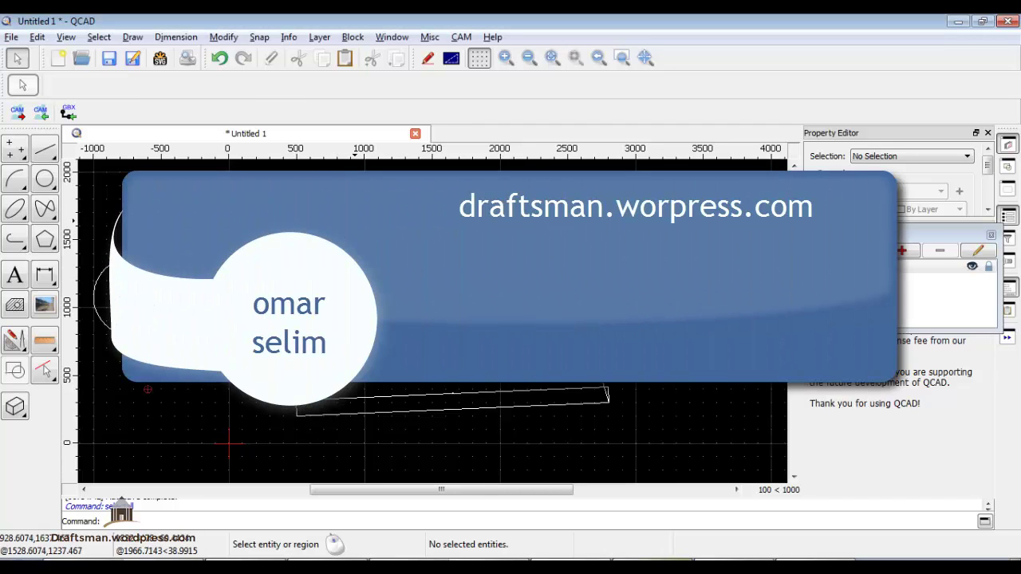
# Browse the Modify menu, show the modification tools and select the leftmost circle.
pyautogui.click(224, 38)
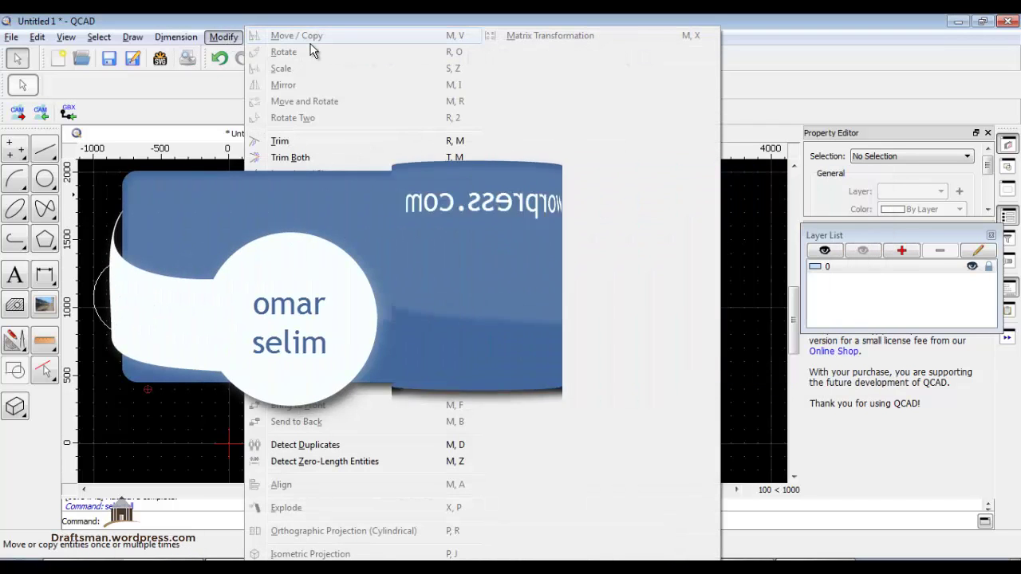
pyautogui.click(155, 209)
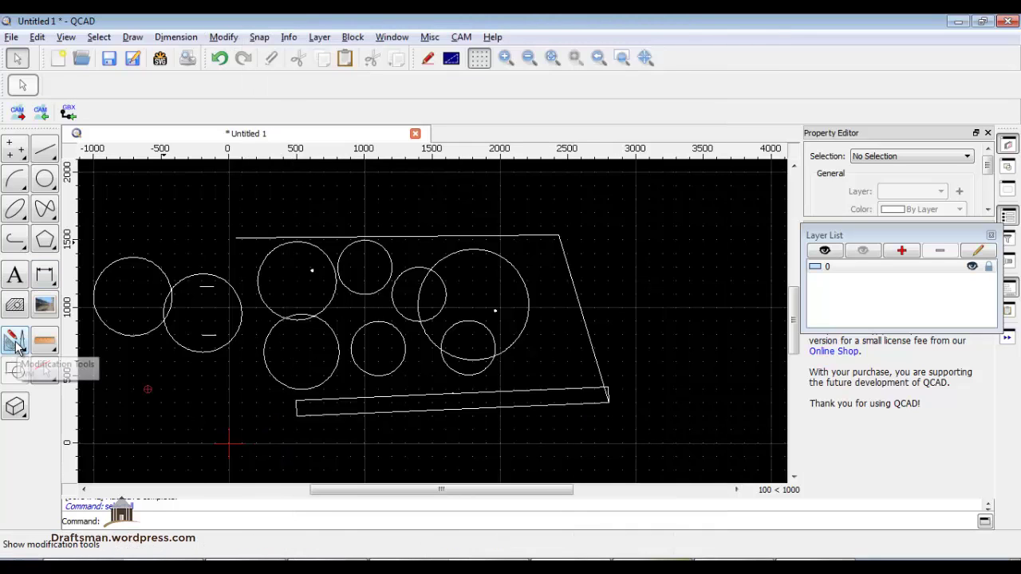
pyautogui.click(18, 345)
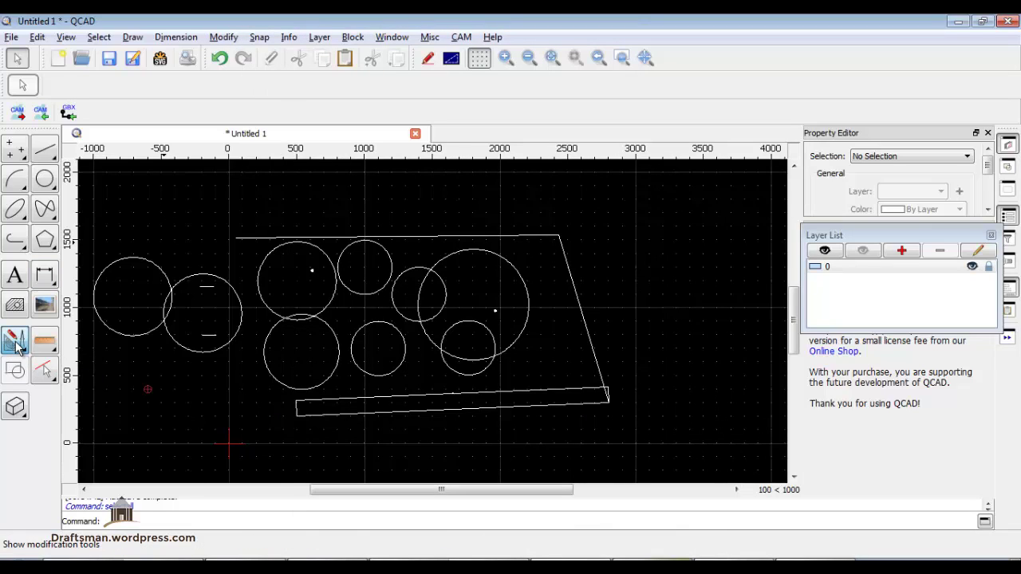
pyautogui.click(156, 269)
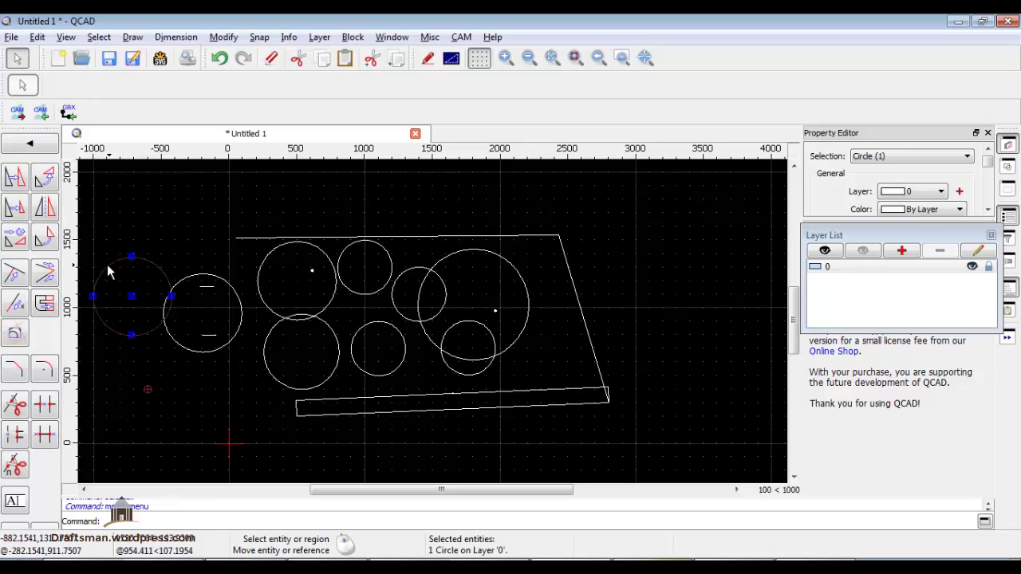
# Move the leftmost circle 4100 units right, beyond the outline, deleting the original.
pyautogui.click(14, 183)
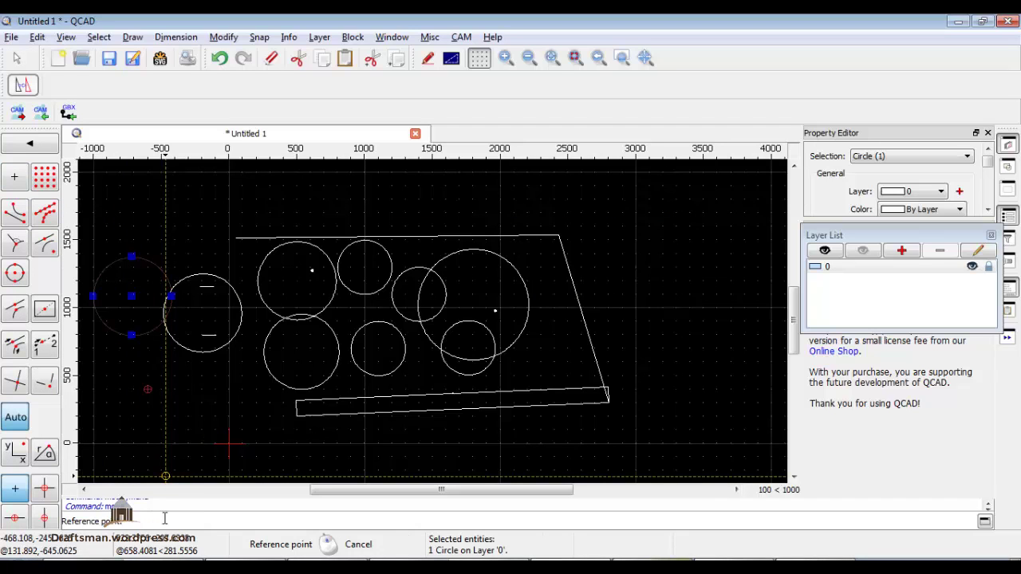
pyautogui.click(133, 227)
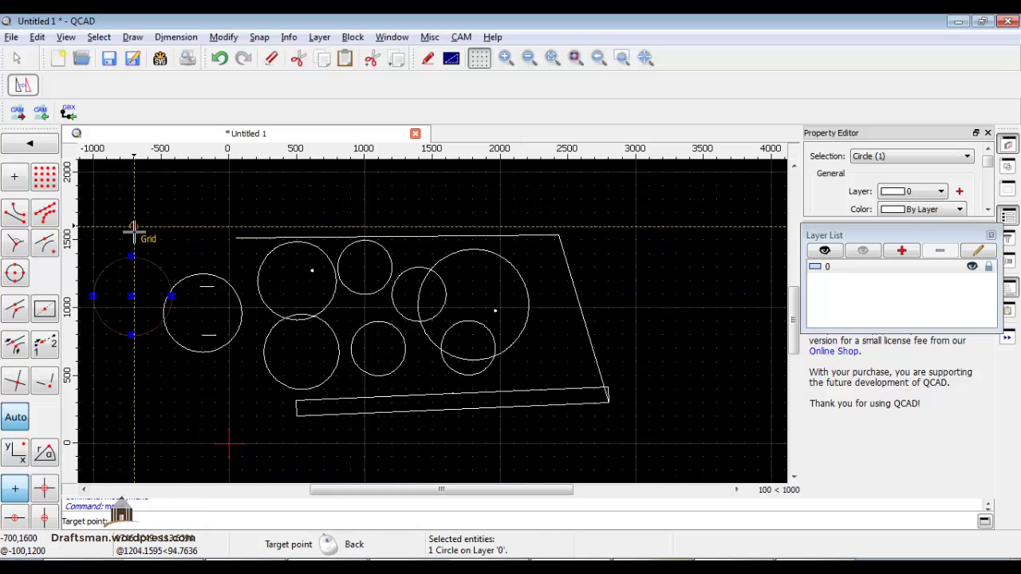
pyautogui.click(688, 225)
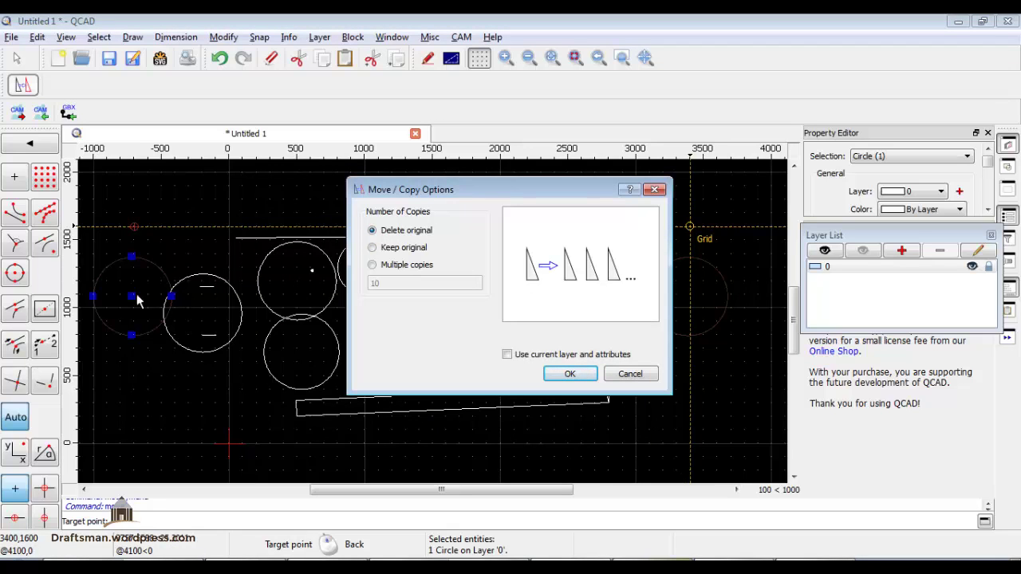
pyautogui.click(568, 374)
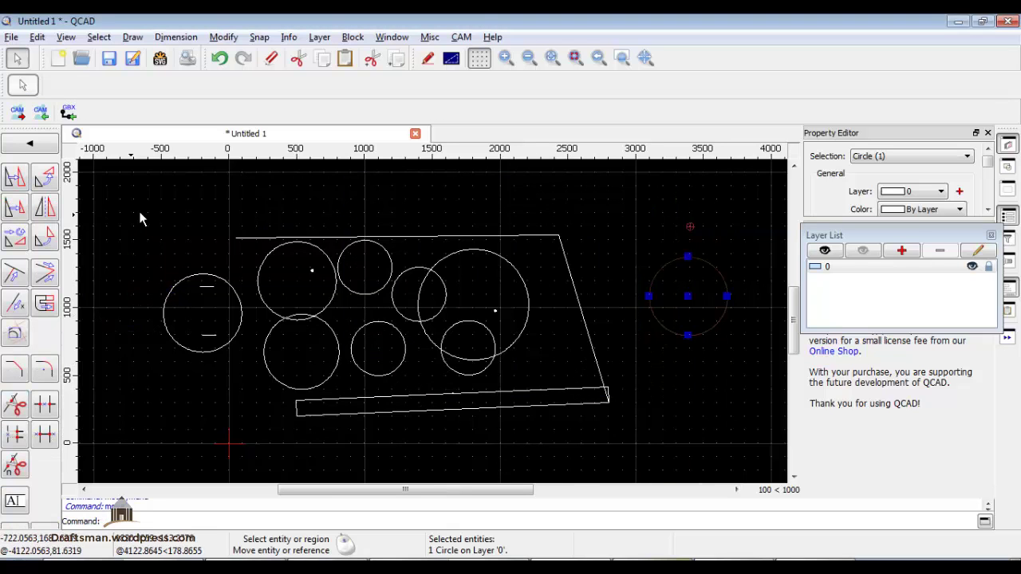
# Make 10 copies of the right circle spaced in a row running leftward.
pyautogui.click(14, 181)
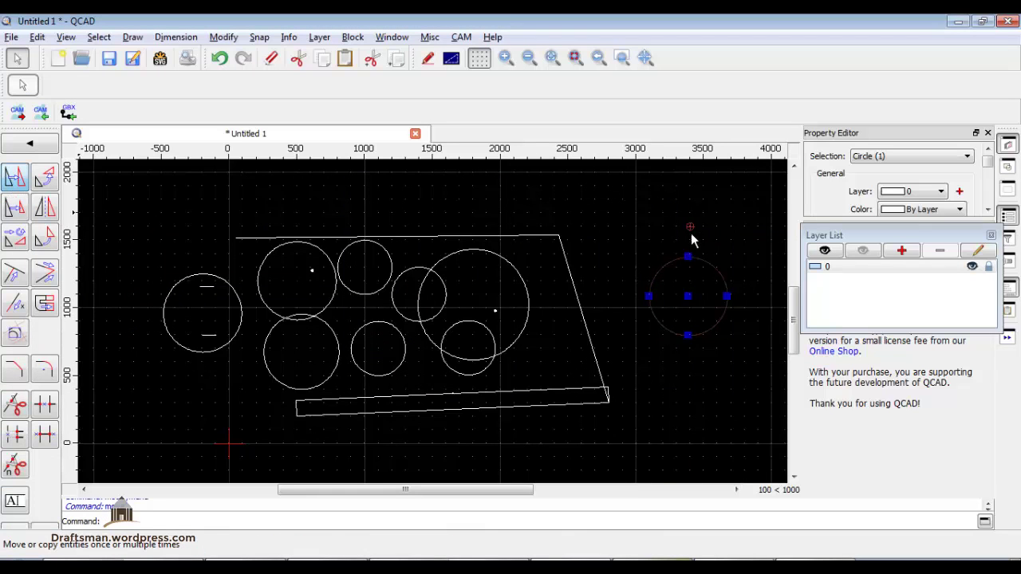
pyautogui.click(717, 200)
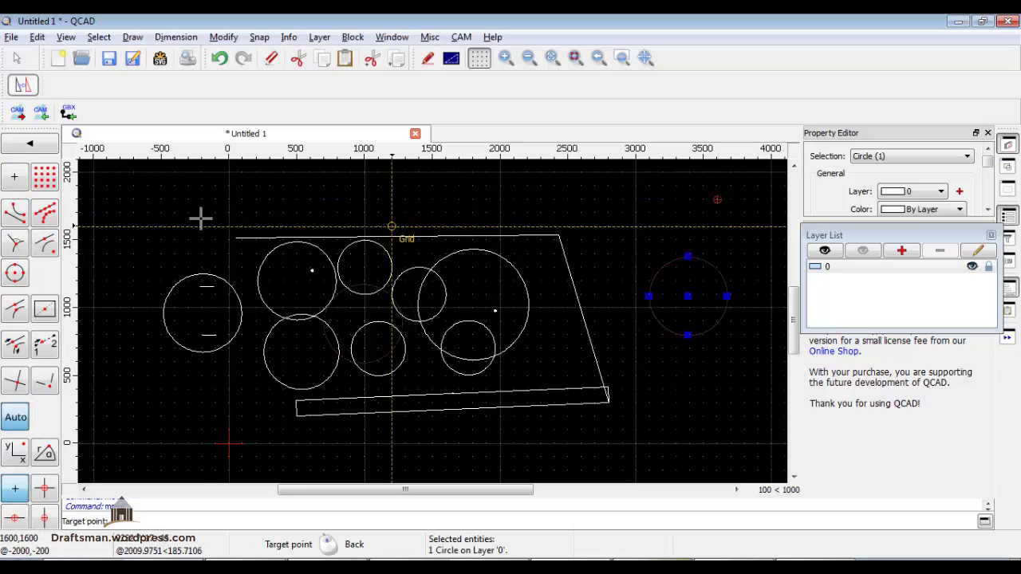
pyautogui.click(148, 213)
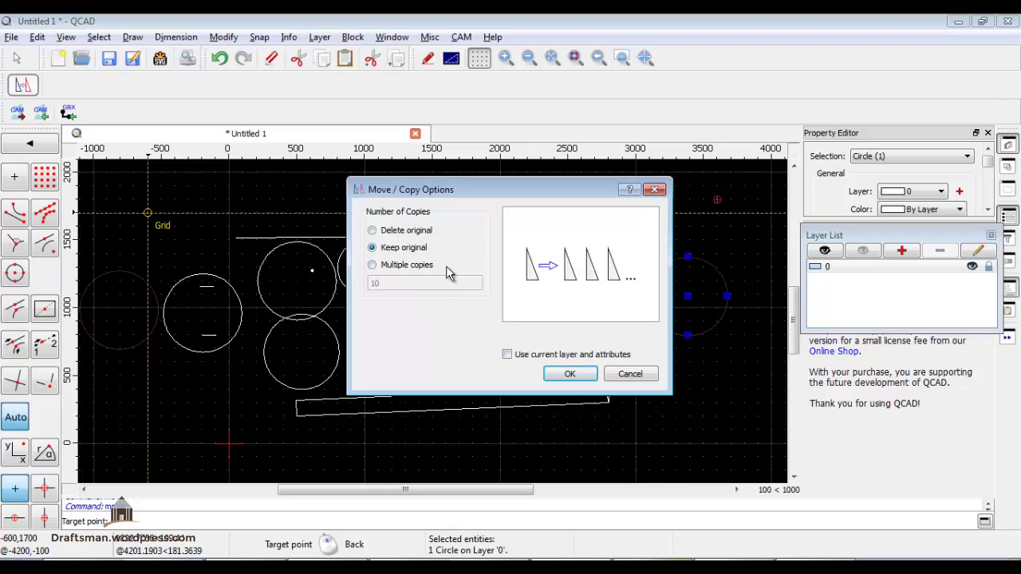
pyautogui.click(403, 267)
pyautogui.click(570, 374)
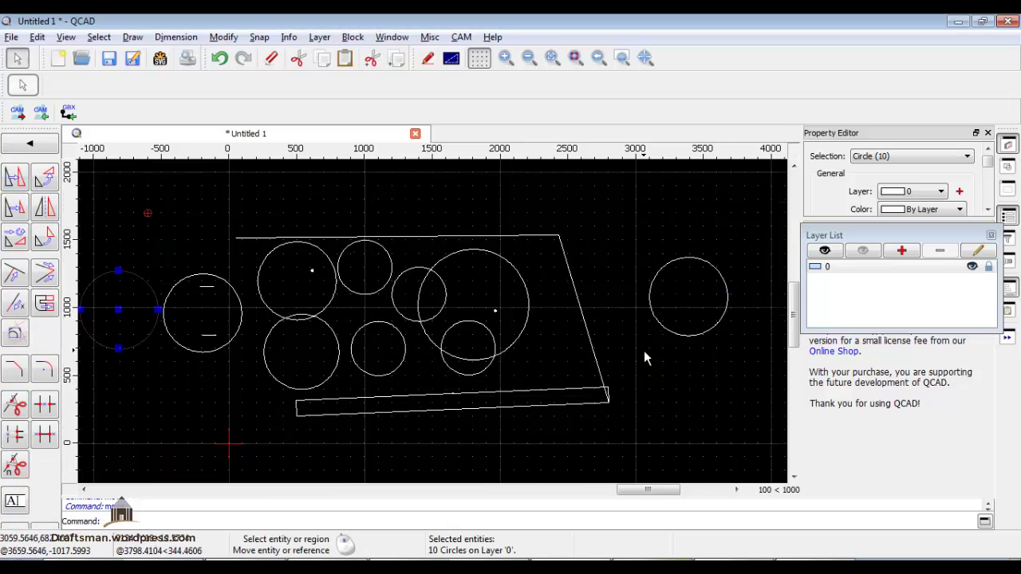
pyautogui.scroll(-4, 643, 351)
pyautogui.scroll(-3, 644, 350)
pyautogui.scroll(-5, 638, 361)
pyautogui.scroll(-2, 592, 383)
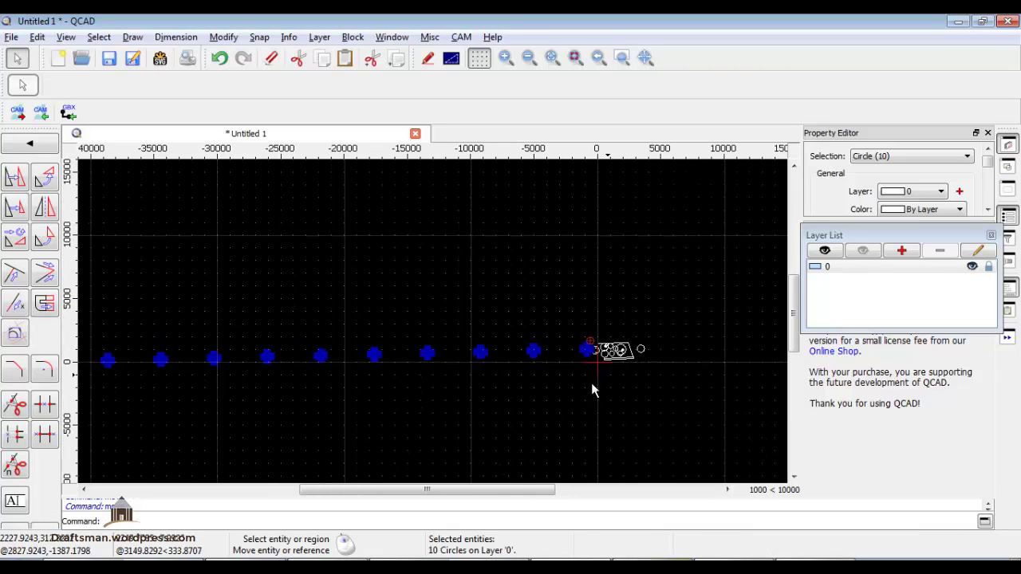
pyautogui.scroll(5, 660, 362)
pyautogui.scroll(2, 593, 323)
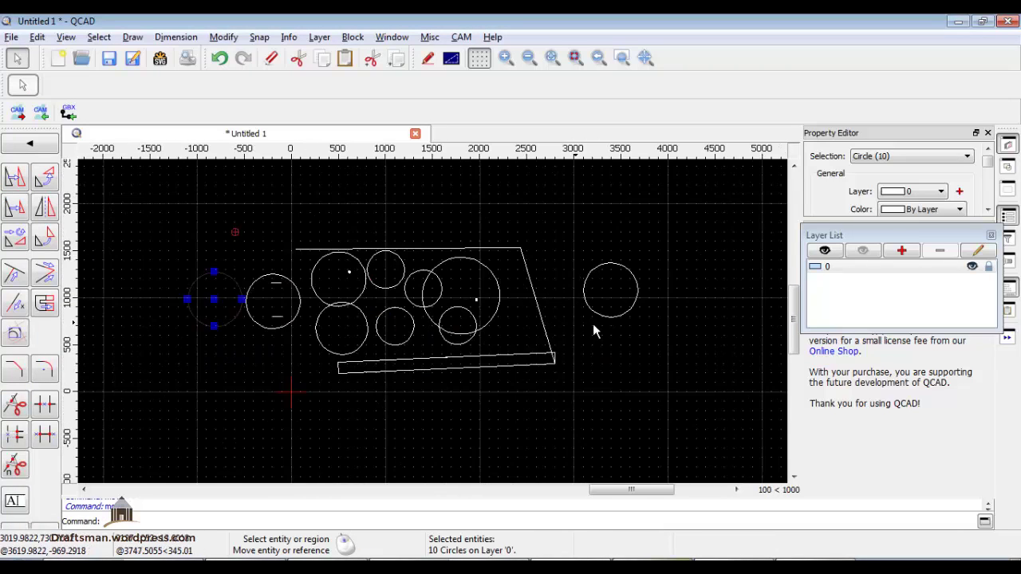
pyautogui.scroll(2, 519, 326)
# Clear the selection and window-select the right-hand circle.
pyautogui.click(410, 226)
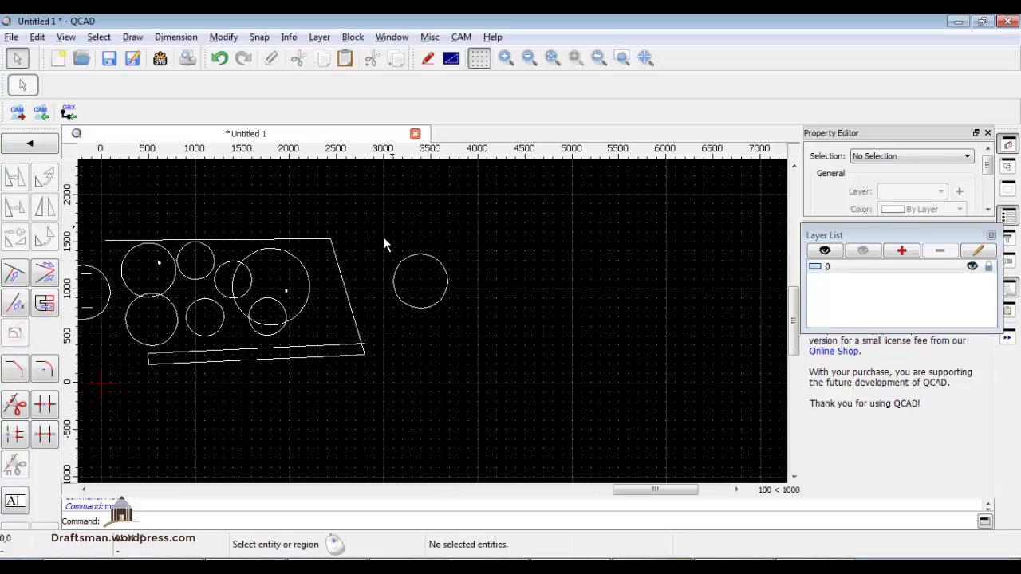
pyautogui.click(448, 250)
pyautogui.click(408, 324)
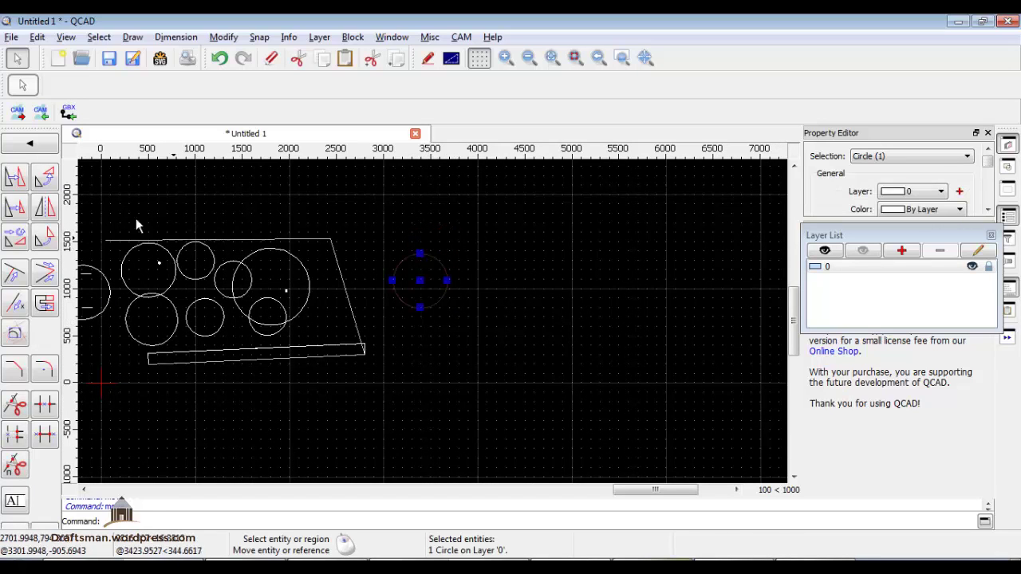
# Rotate copies of the right circle in 45° steps about the bar's right end, then reselect it.
pyautogui.click(43, 181)
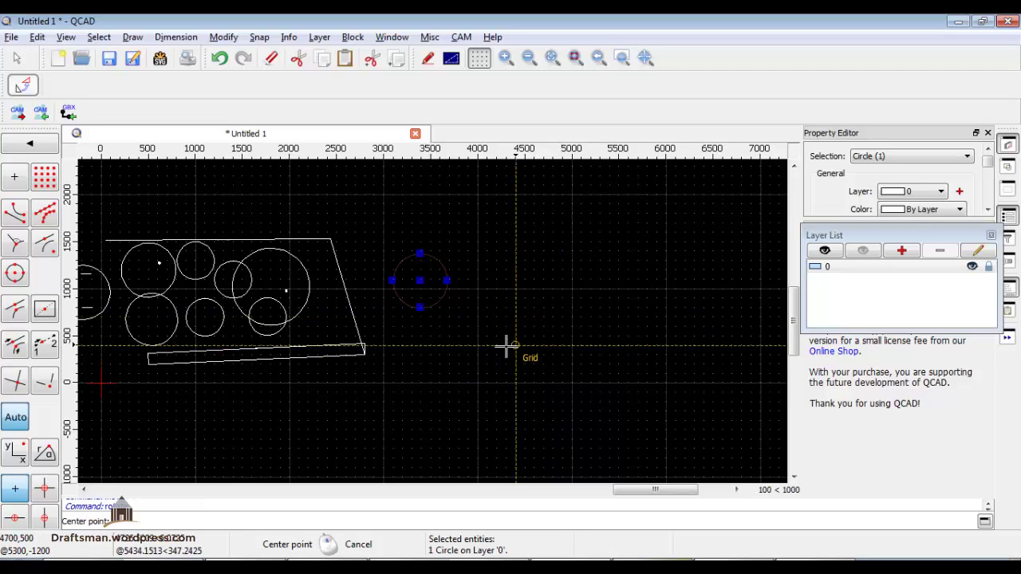
pyautogui.click(365, 349)
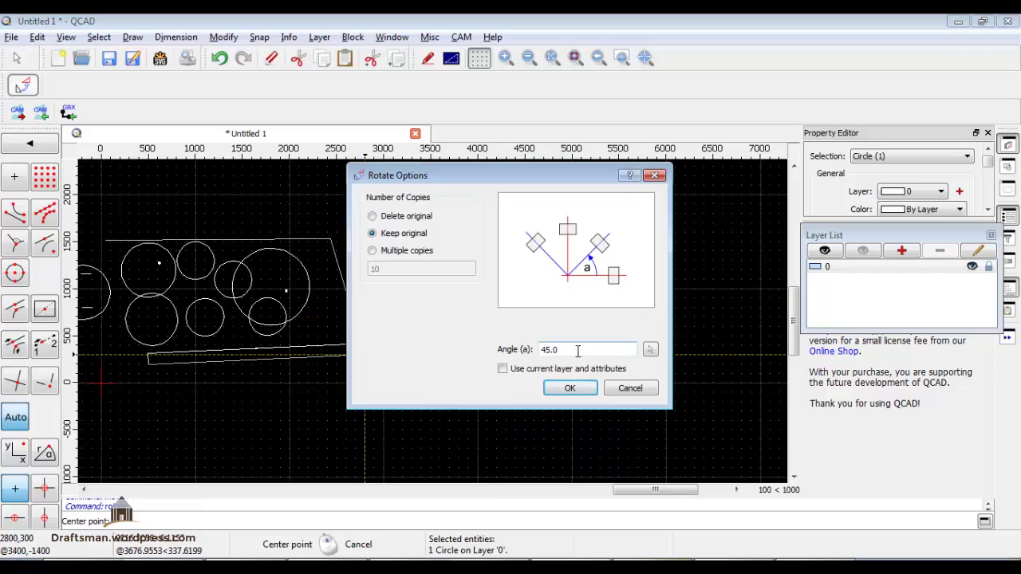
pyautogui.click(407, 251)
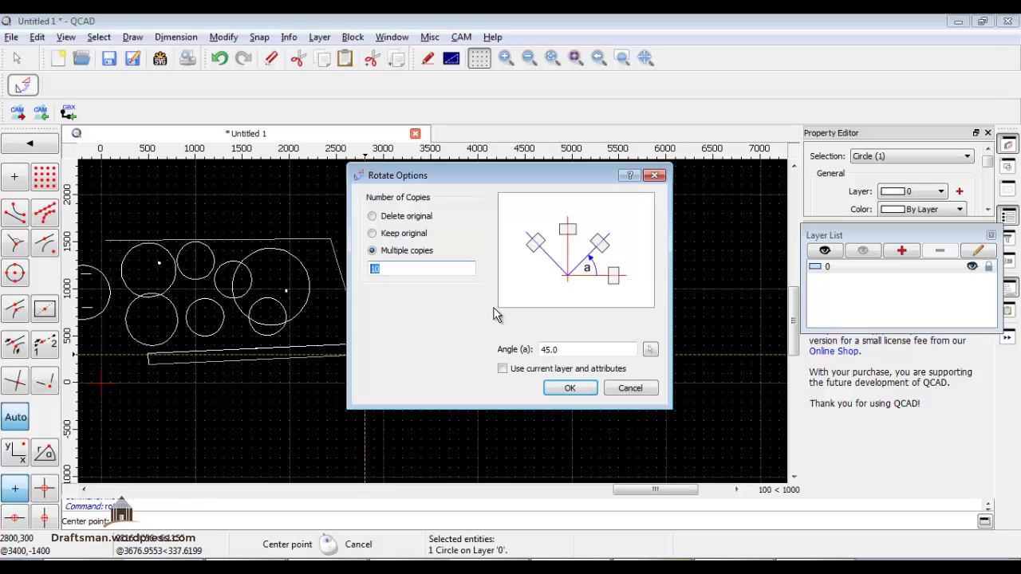
pyautogui.write('4')
pyautogui.click(571, 388)
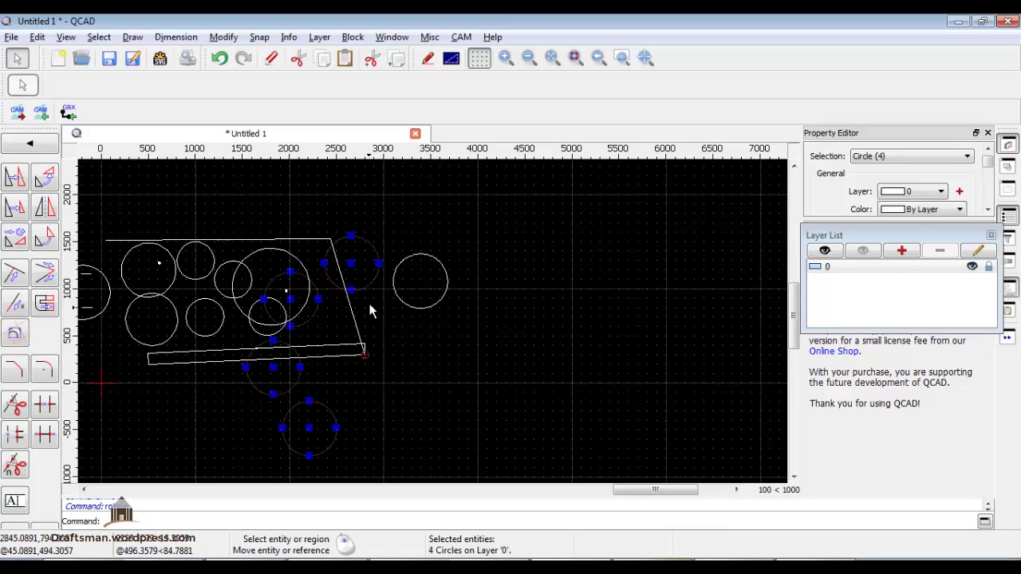
pyautogui.click(429, 326)
pyautogui.click(432, 305)
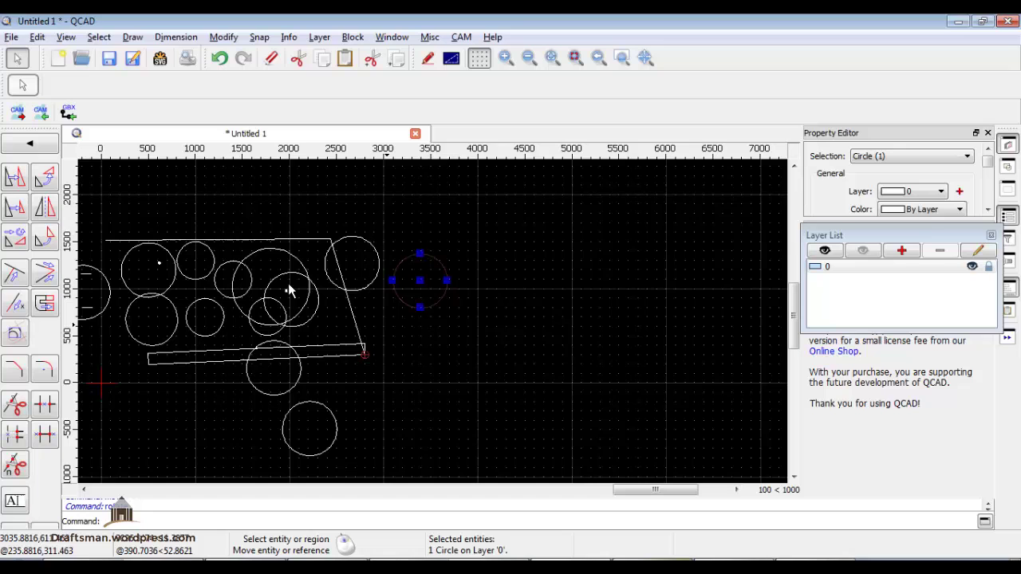
# Mirror the right circle across a slanted axis toward the top right, keeping the original.
pyautogui.click(46, 209)
pyautogui.click(487, 214)
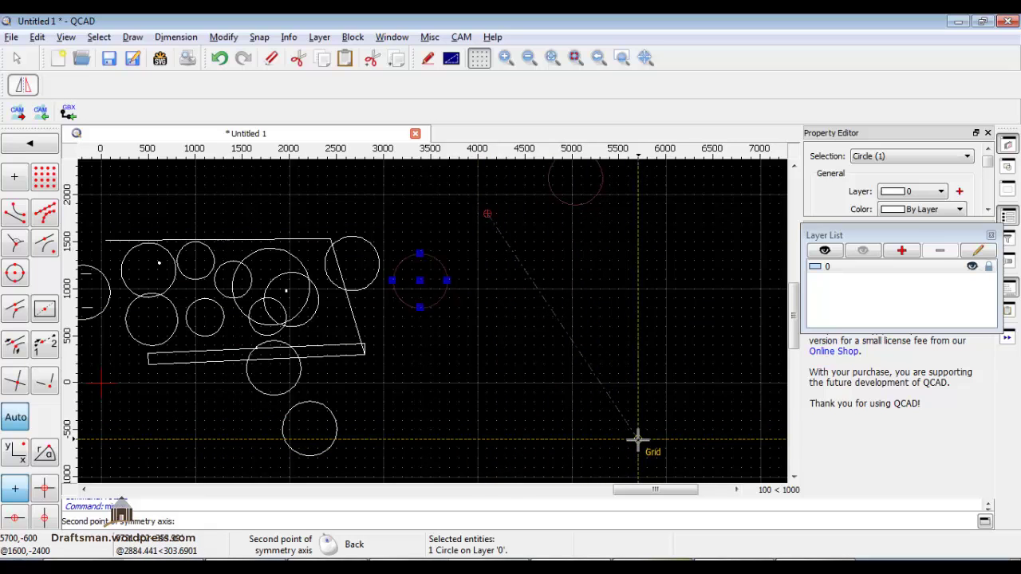
pyautogui.click(638, 440)
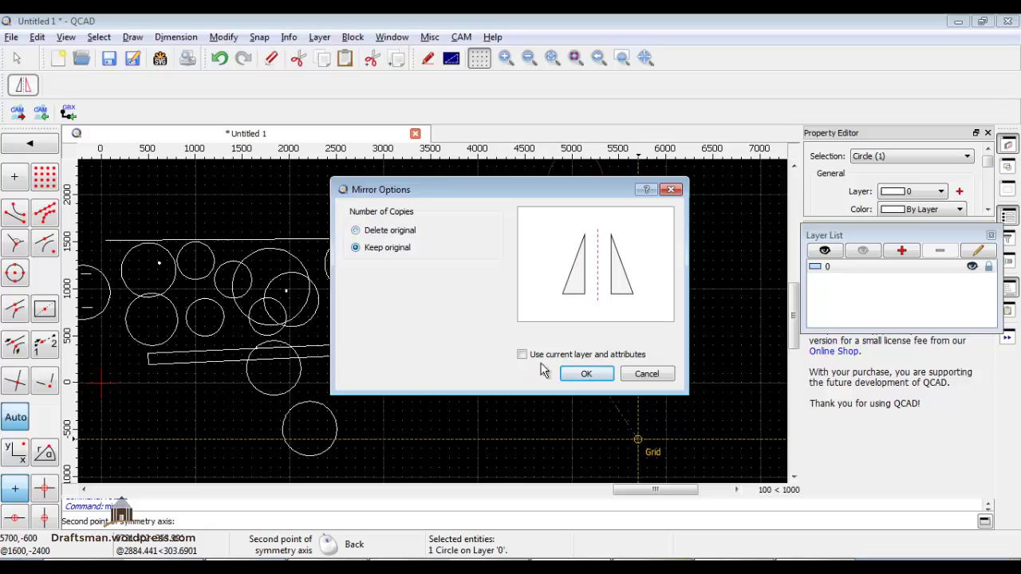
pyautogui.press('Return')
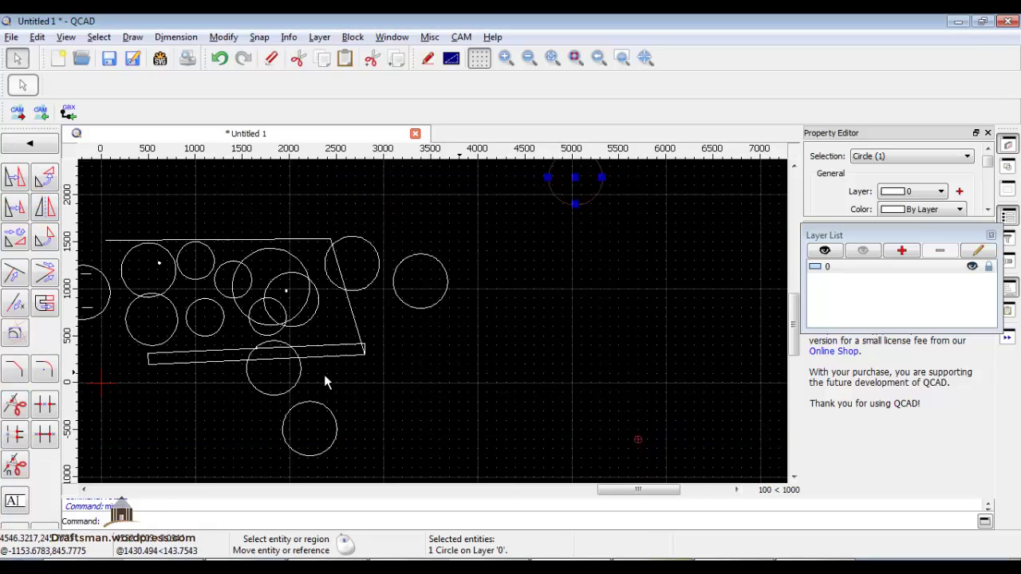
pyautogui.click(16, 273)
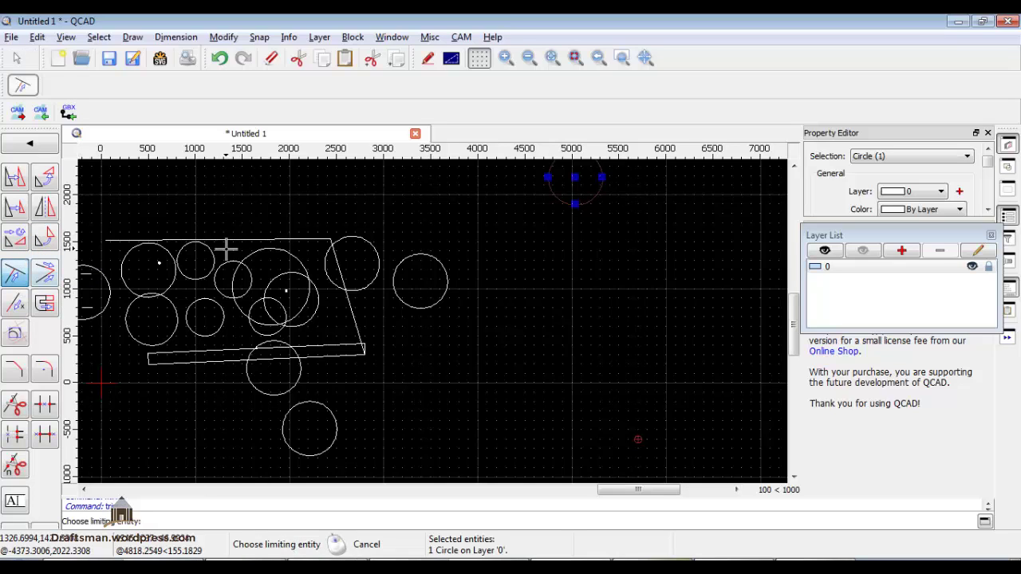
pyautogui.click(229, 240)
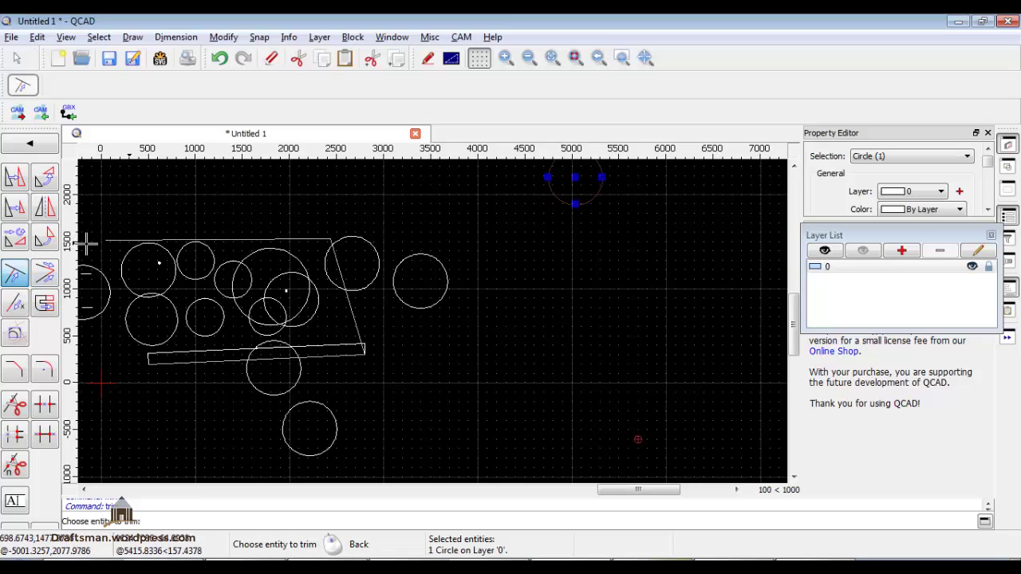
pyautogui.click(210, 236)
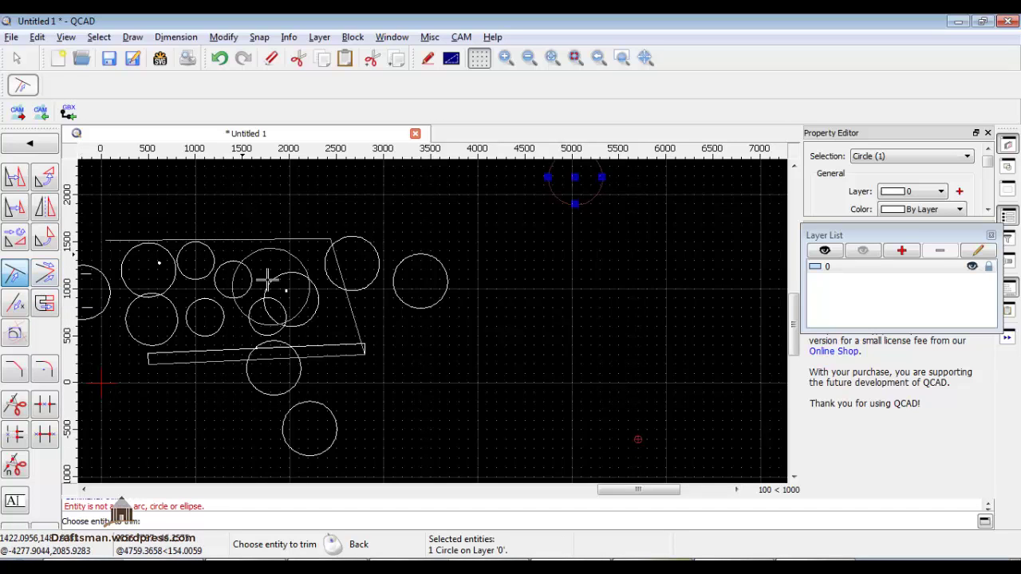
pyautogui.moveTo(250, 330)
pyautogui.mouseDown(button='middle')
pyautogui.moveTo(379, 389)
pyautogui.moveTo(397, 431)
pyautogui.mouseUp(button='middle')
pyautogui.rightClick(137, 262)
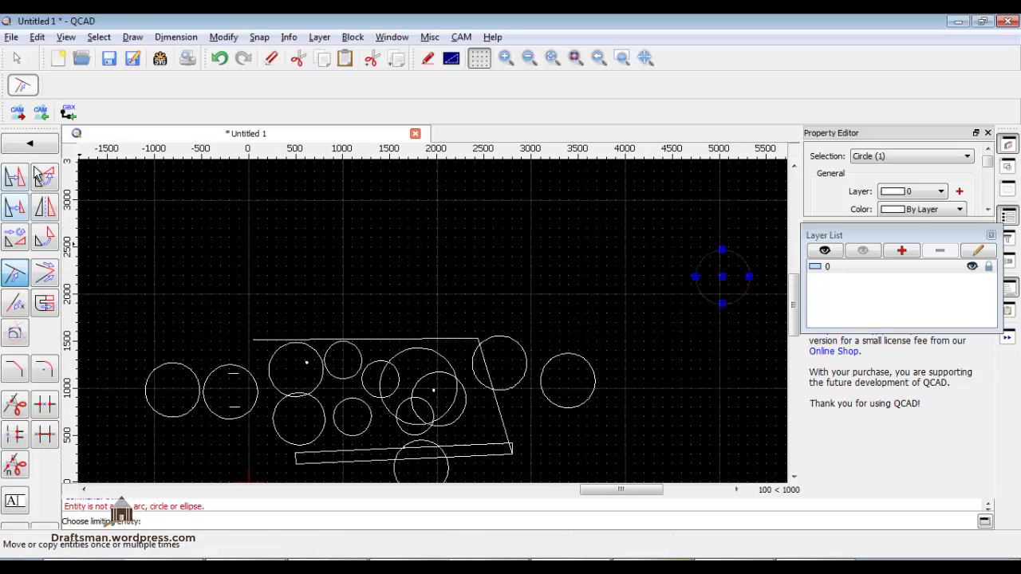
# Draw a two-segment V-shaped zigzag line above the circles.
pyautogui.click(30, 143)
pyautogui.click(36, 155)
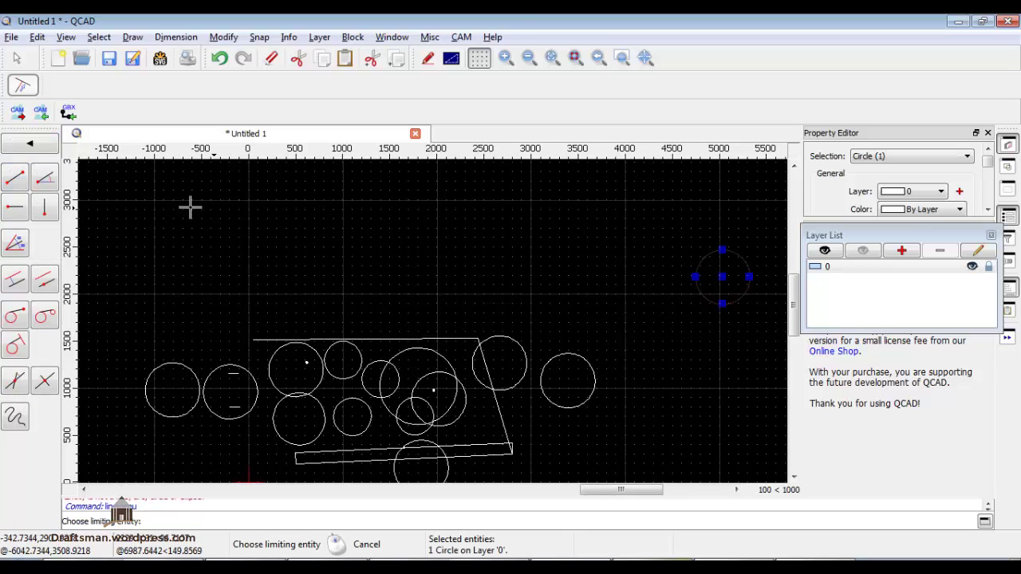
pyautogui.click(14, 177)
pyautogui.click(126, 199)
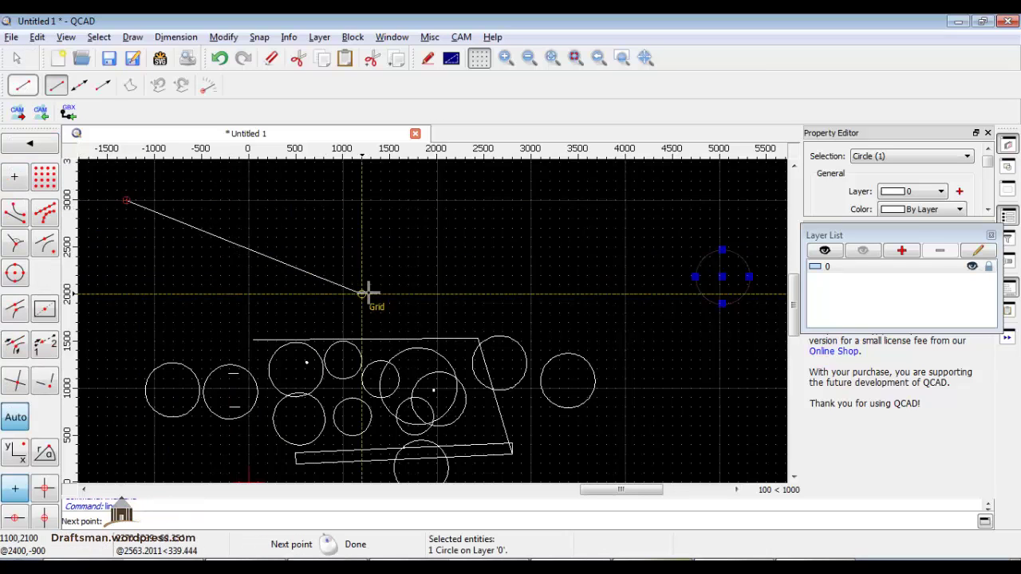
pyautogui.click(370, 293)
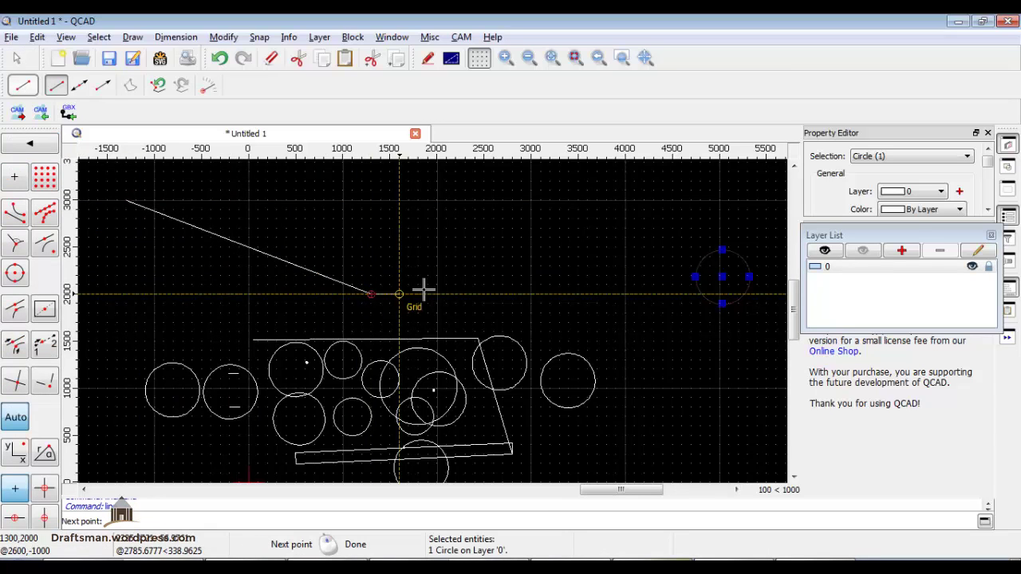
pyautogui.click(558, 260)
pyautogui.rightClick(351, 211)
# Draw two short slanted lines near the zigzag.
pyautogui.click(343, 192)
pyautogui.click(315, 238)
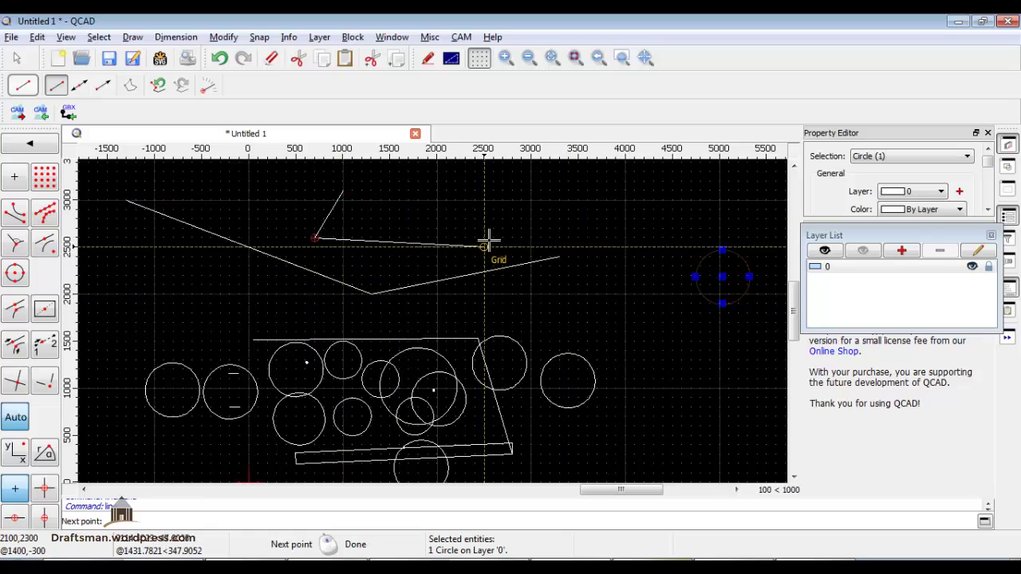
pyautogui.rightClick(483, 232)
pyautogui.click(447, 220)
pyautogui.click(493, 313)
pyautogui.rightClick(257, 307)
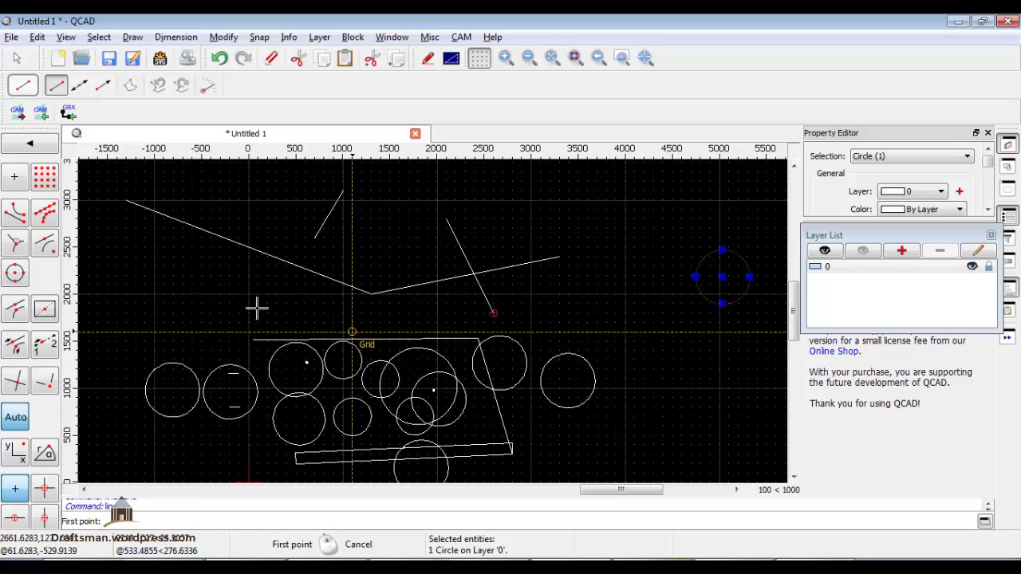
pyautogui.click(16, 143)
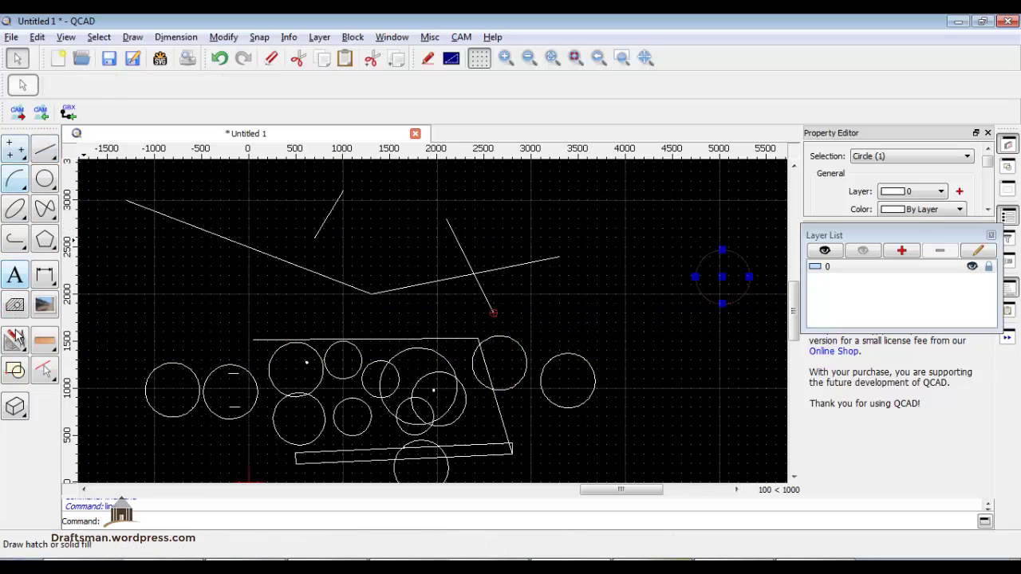
pyautogui.click(16, 339)
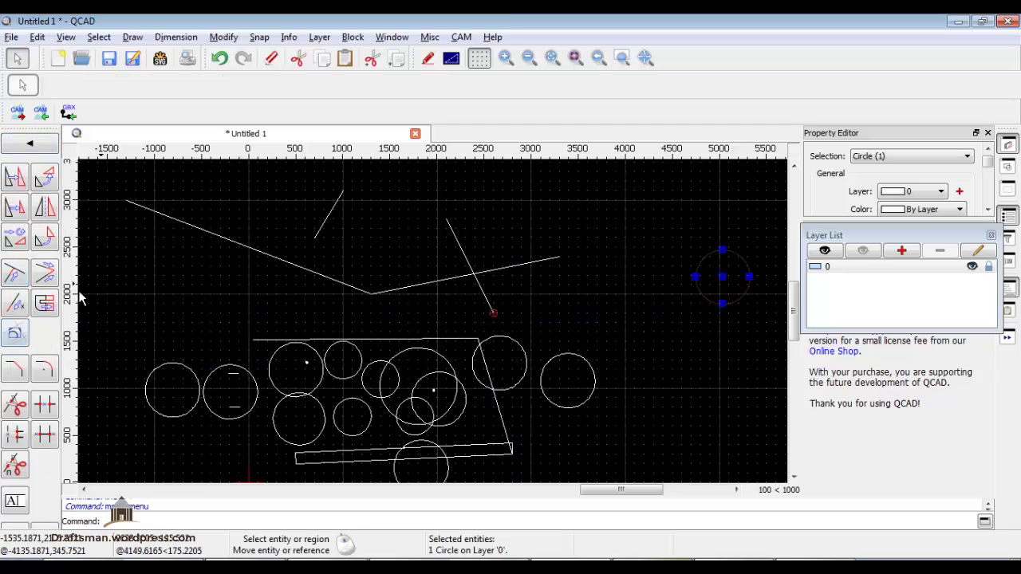
# Trim both the long zigzag line and the short line so they meet in a clean corner.
pyautogui.click(16, 276)
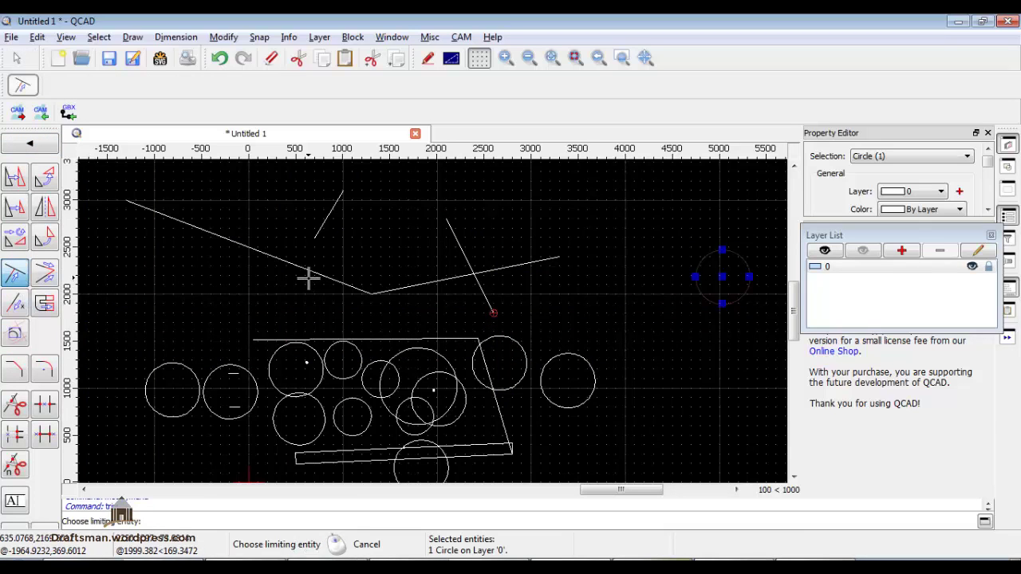
pyautogui.click(329, 225)
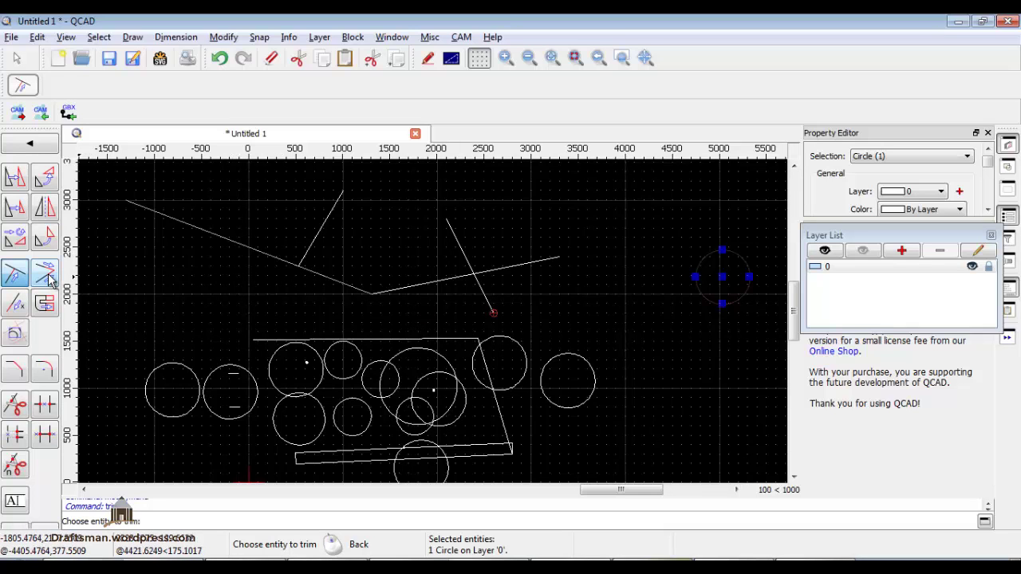
pyautogui.hotkey('ctrl', 'z')
pyautogui.click(44, 274)
pyautogui.click(331, 278)
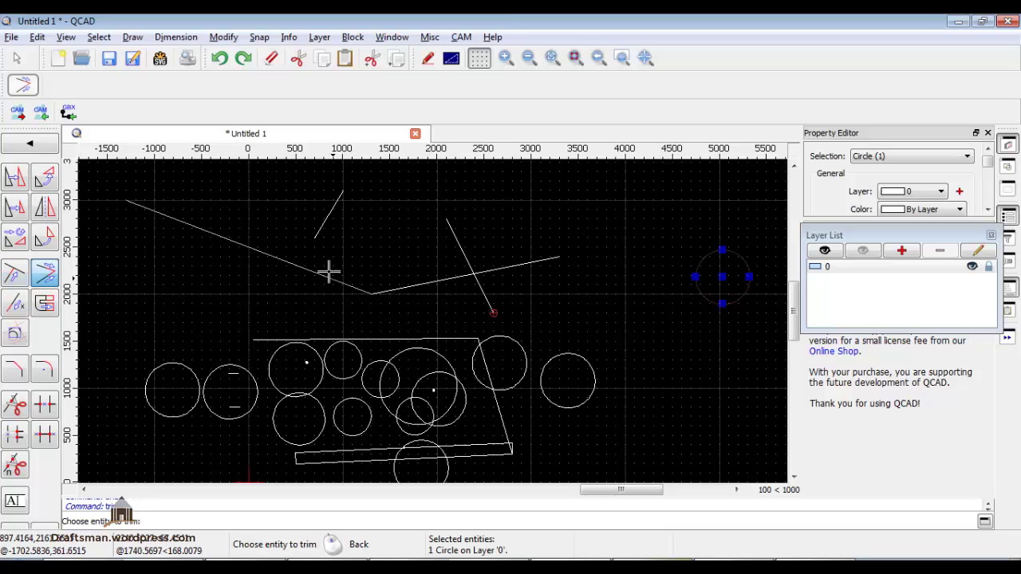
pyautogui.click(319, 232)
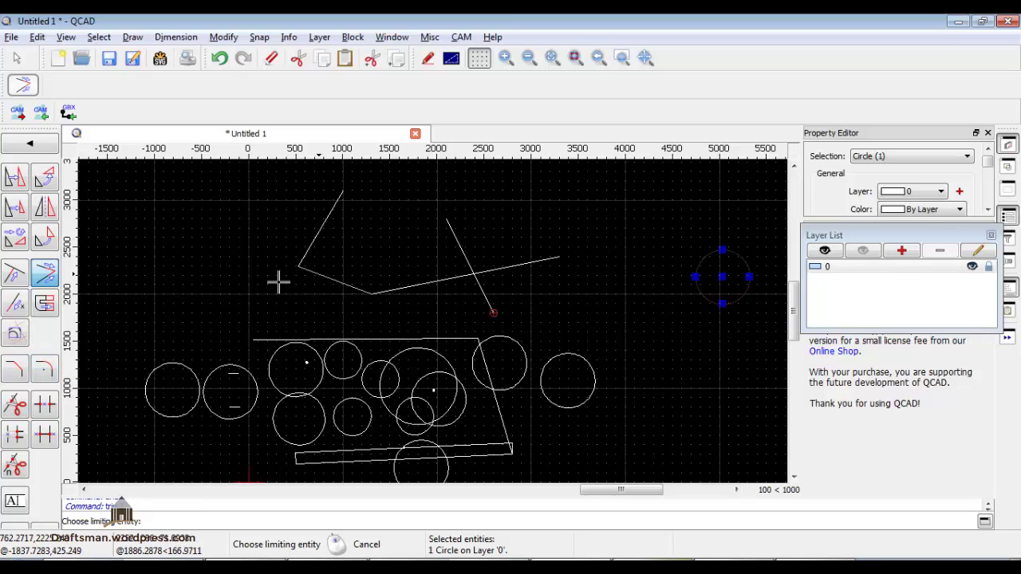
pyautogui.click(45, 369)
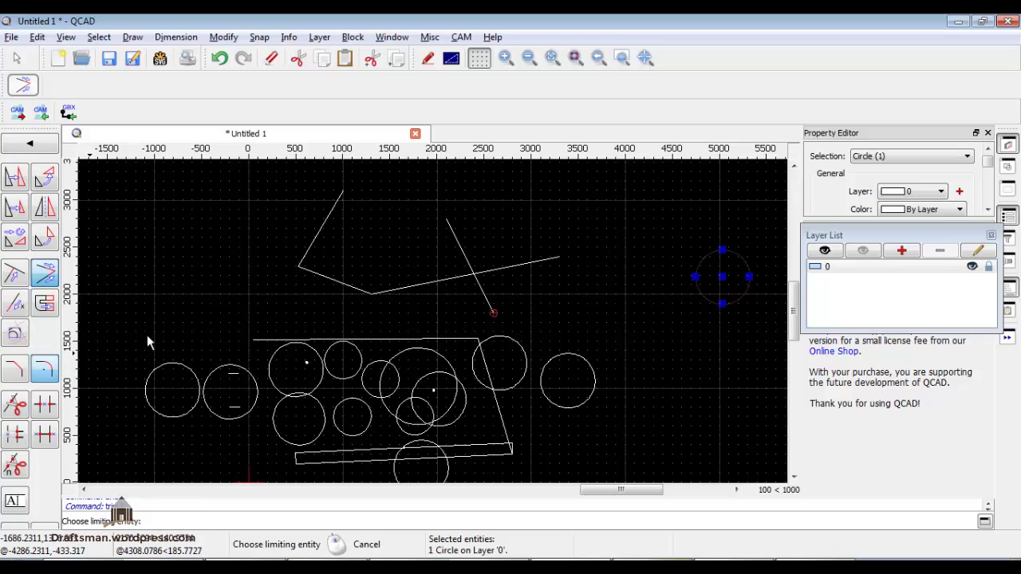
# Fillet the short and long line corner with radius 10 and trim, then zoom out to view it.
pyautogui.click(326, 276)
pyautogui.click(315, 239)
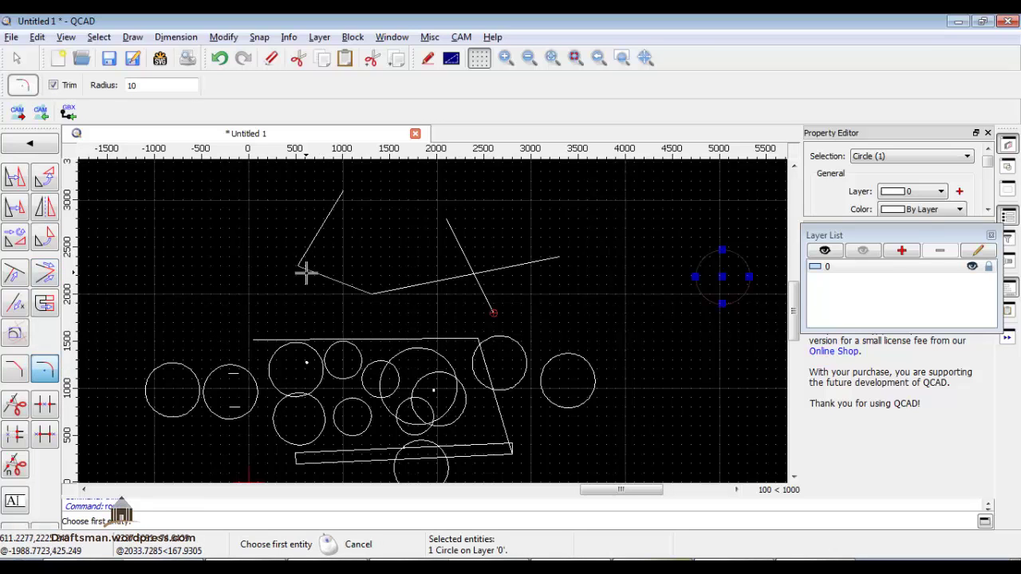
pyautogui.scroll(7, 303, 269)
pyautogui.scroll(2, 272, 262)
pyautogui.scroll(-2, 132, 358)
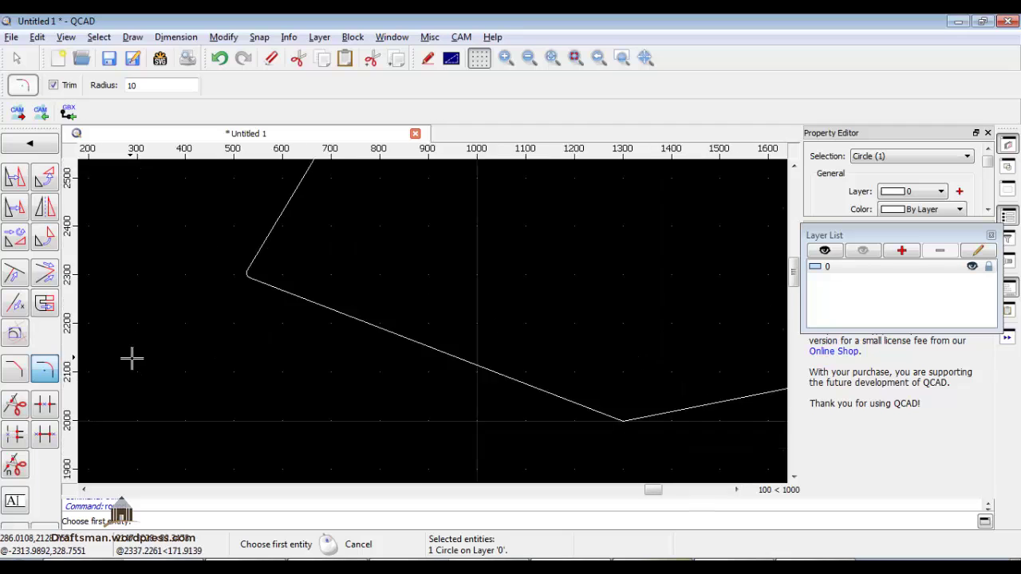
pyautogui.scroll(-2, 244, 365)
pyautogui.scroll(-2, 246, 363)
pyautogui.scroll(-2, 245, 364)
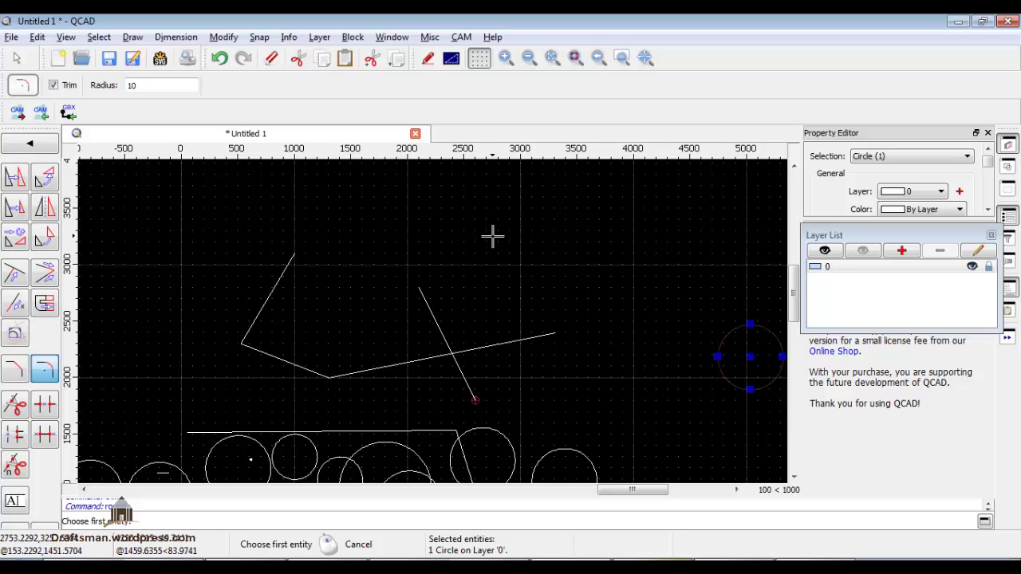
pyautogui.scroll(-3, 475, 212)
pyautogui.moveTo(398, 428); pyautogui.dragTo(413, 355, button='middle')
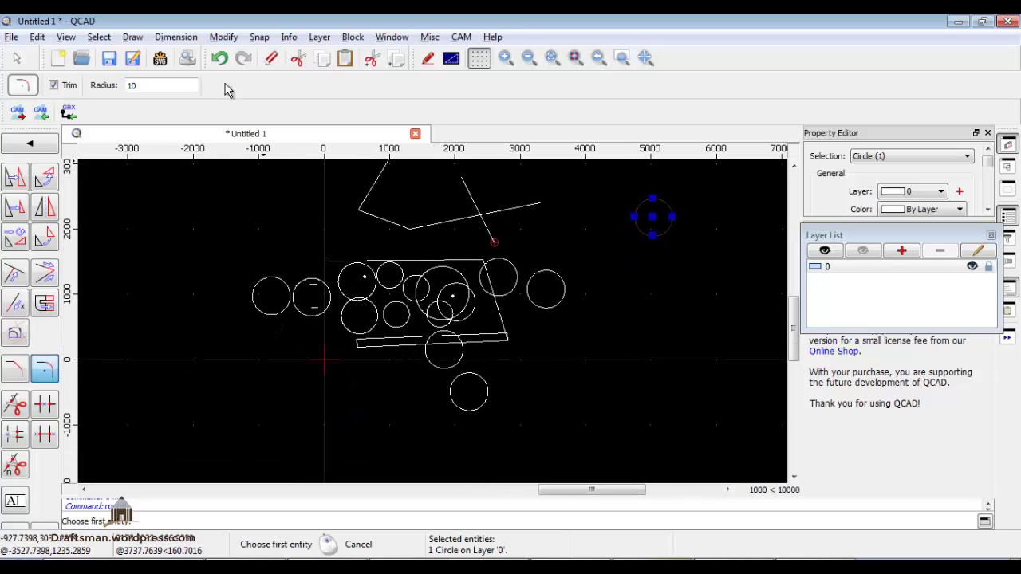
pyautogui.click(223, 37)
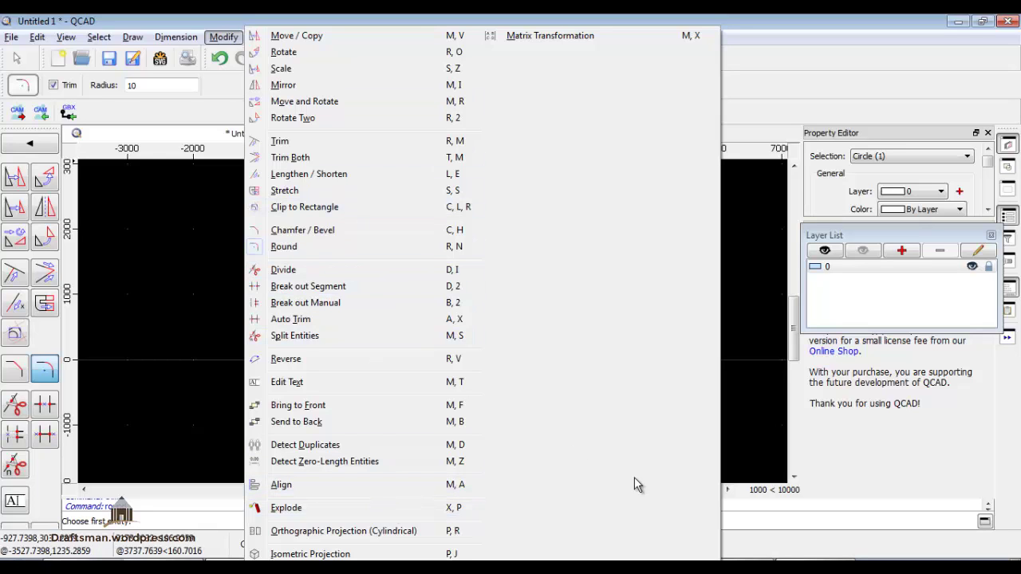
pyautogui.click(773, 94)
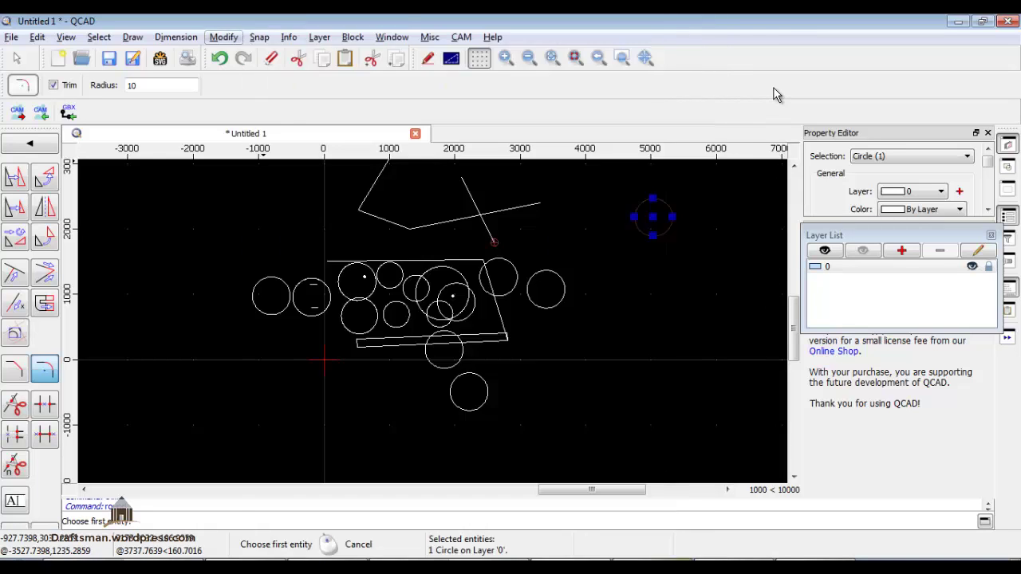